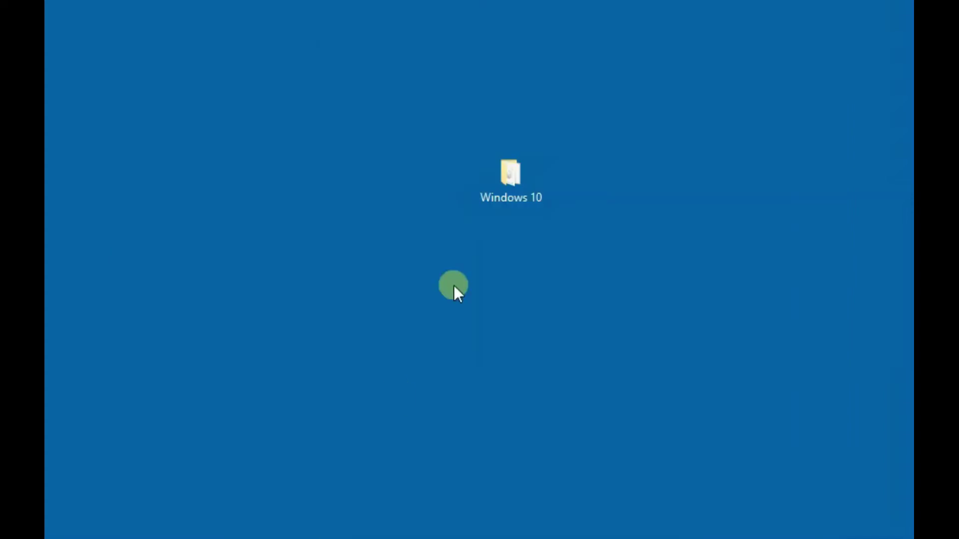
- Open the Windows 10 folder and run rufus-usb-2-18.exe as administrator
double_click(515, 173)
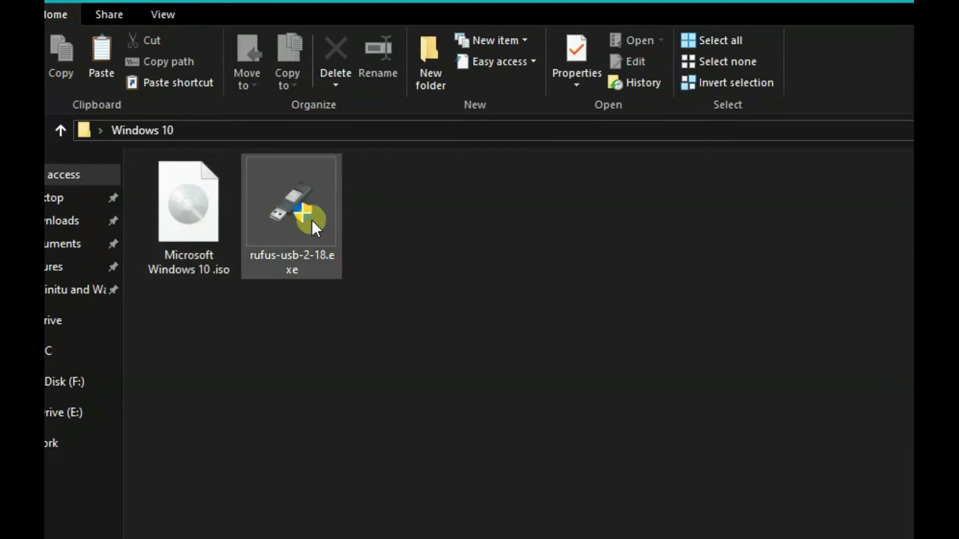
left_click(289, 209)
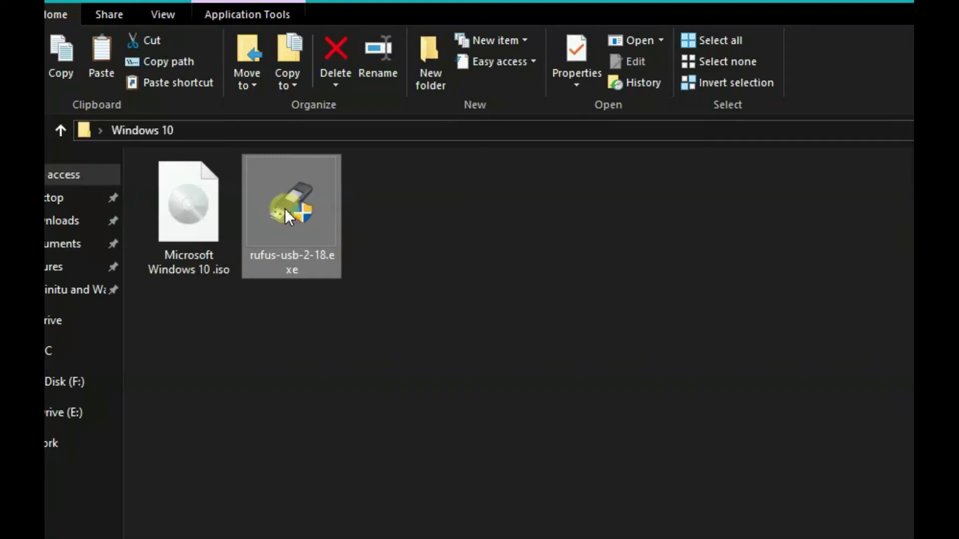
left_click(199, 212)
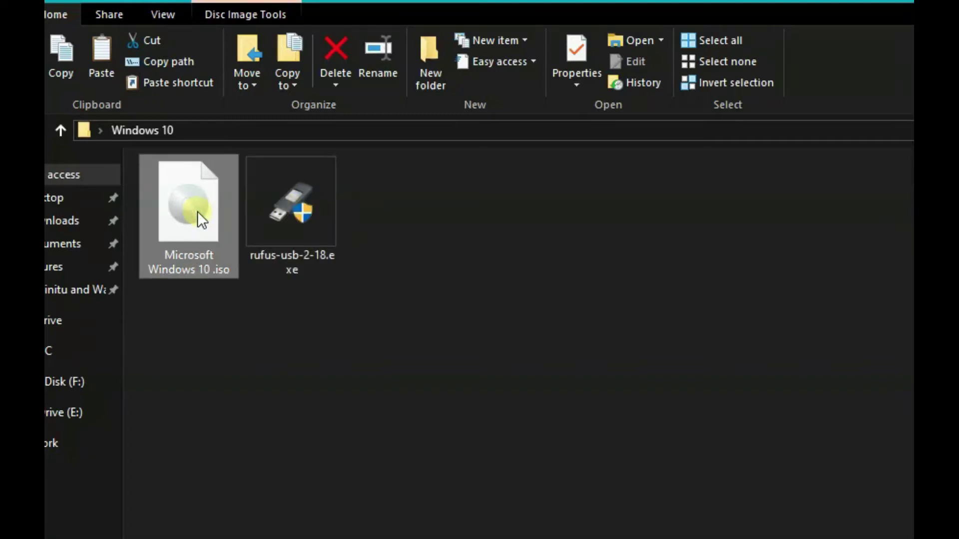
left_click(290, 209)
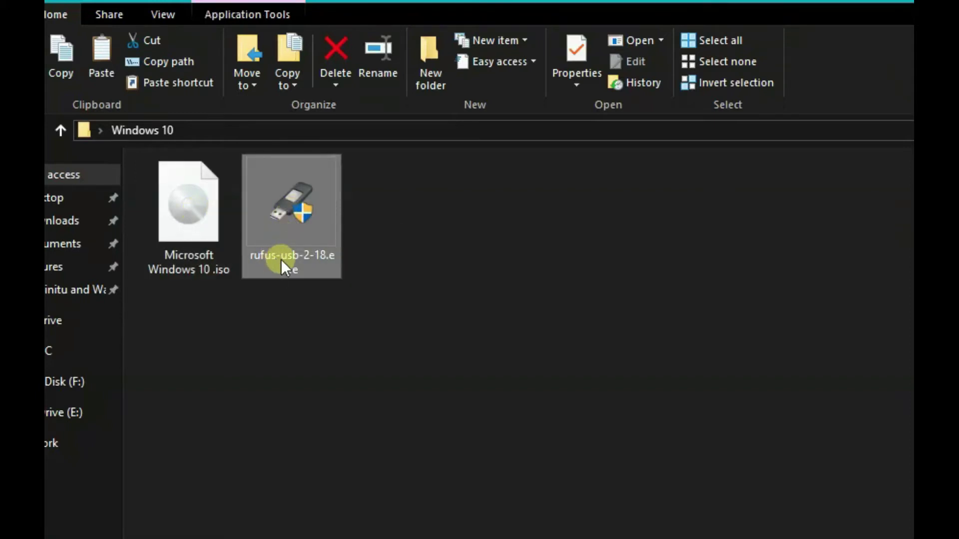
right_click(296, 216)
left_click(325, 209)
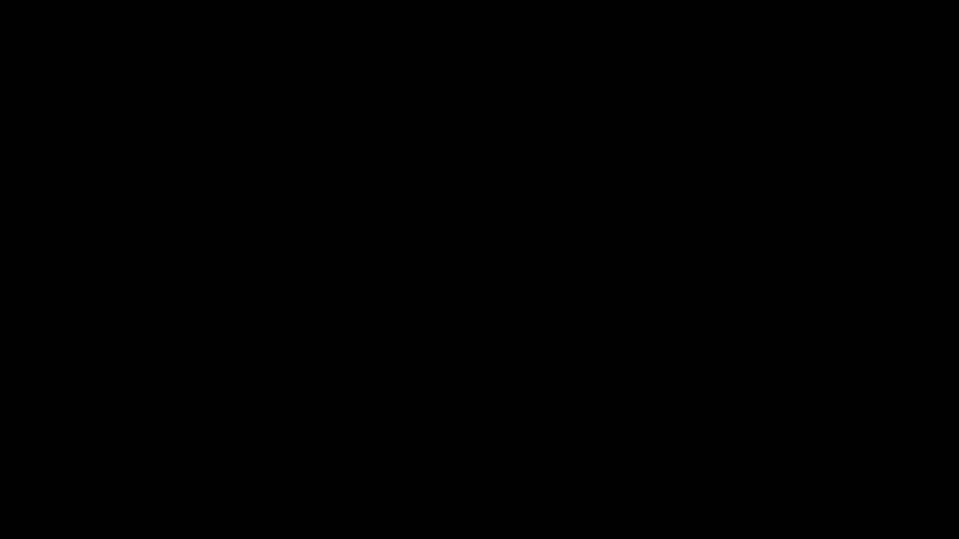
- Allow Rufus elevated rights, set NO_LABEL (E:) [16GB] as the device, and begin choosing an image
left_click(512, 473)
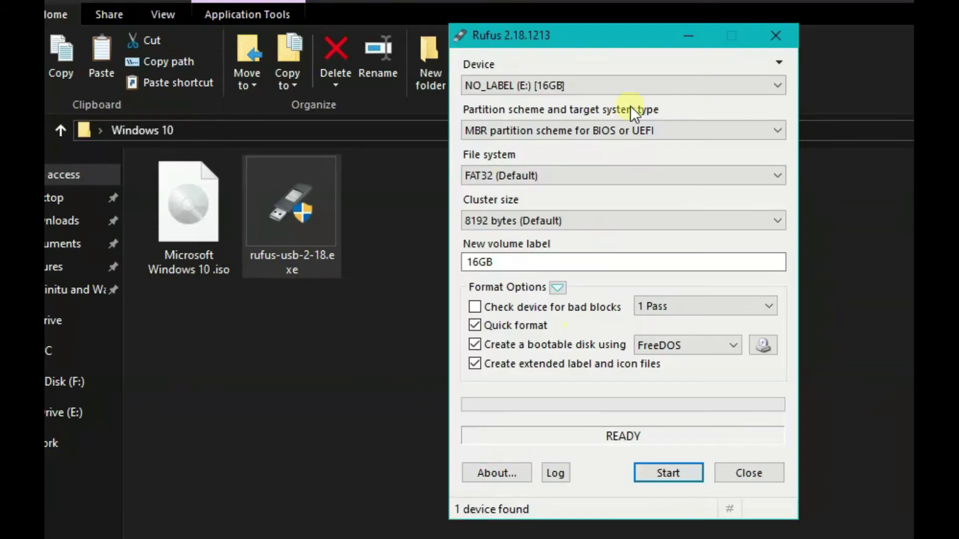
left_click(492, 87)
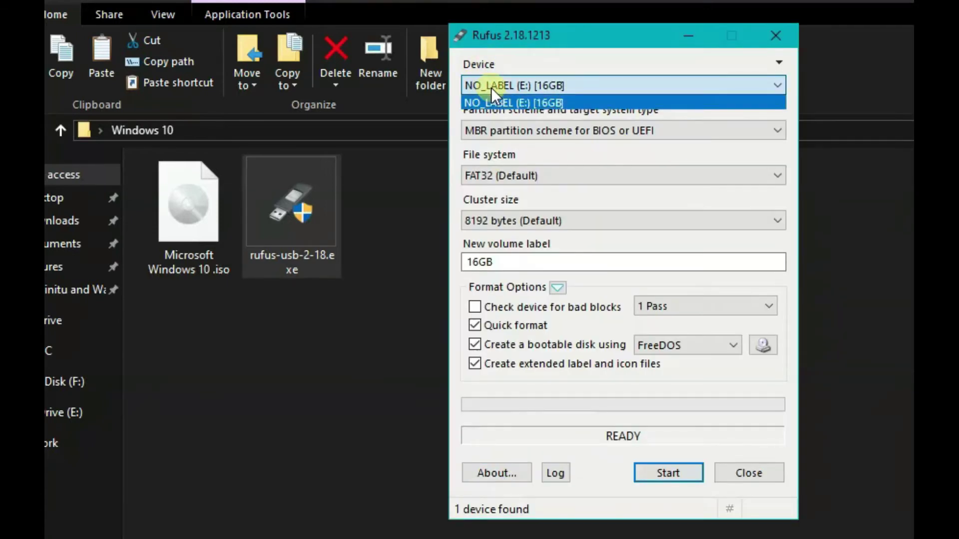
left_click(562, 86)
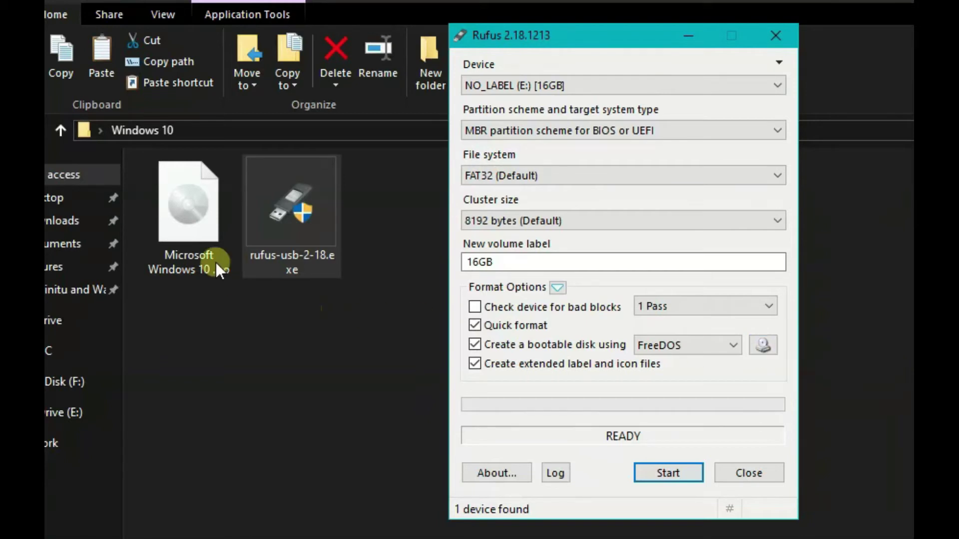
left_click(766, 347)
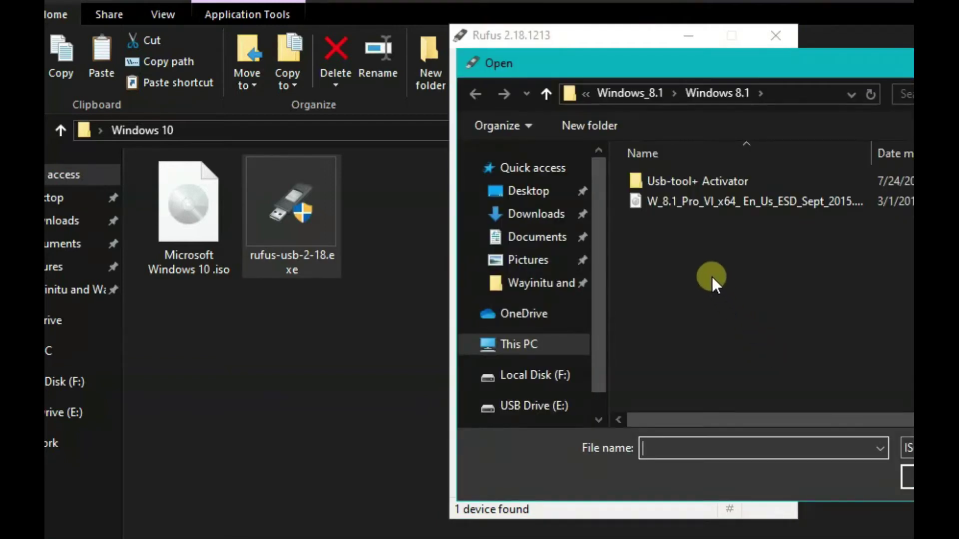
- Load Microsoft Windows 10 .iso from Desktop > Windows 10 as the Rufus boot image
left_click(544, 202)
left_click(821, 222)
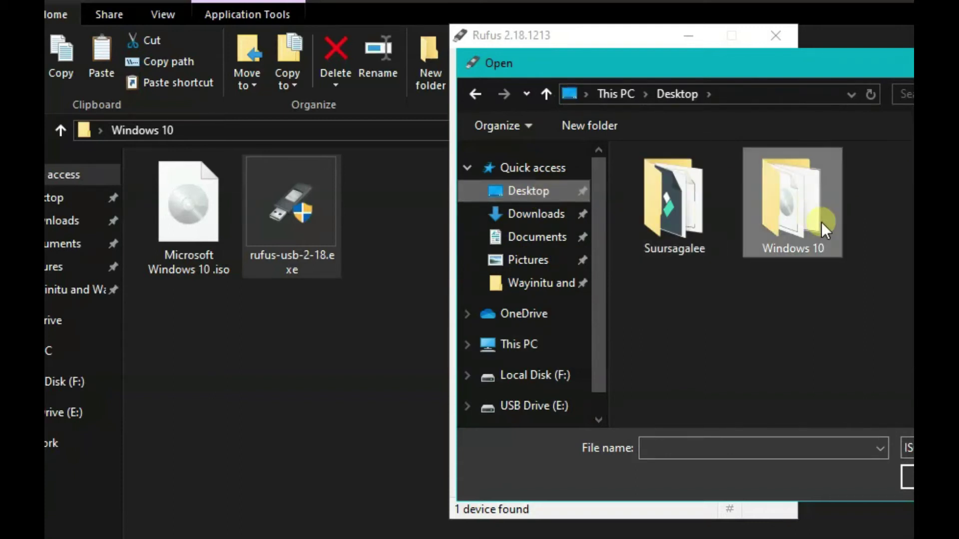
double_click(821, 221)
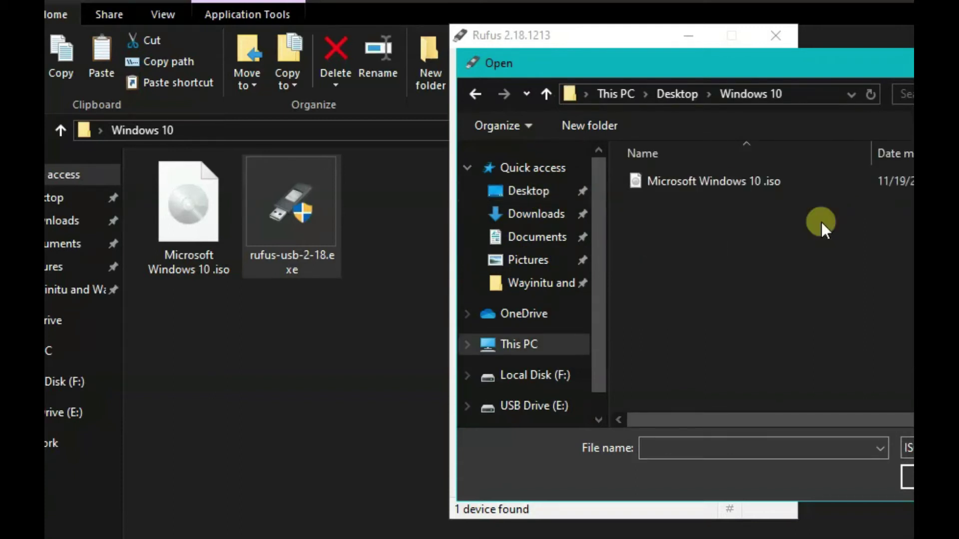
left_click(718, 185)
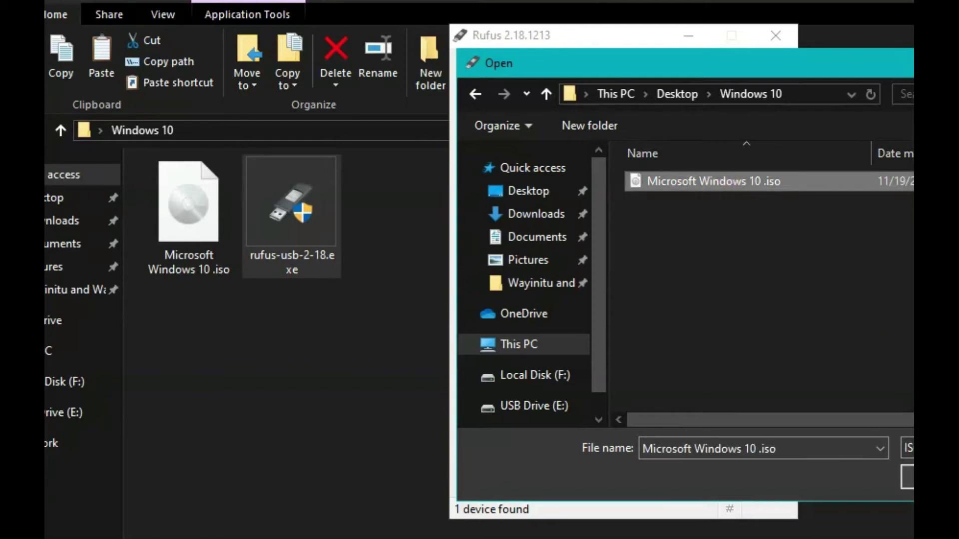
left_click_drag(750, 62, 531, 39)
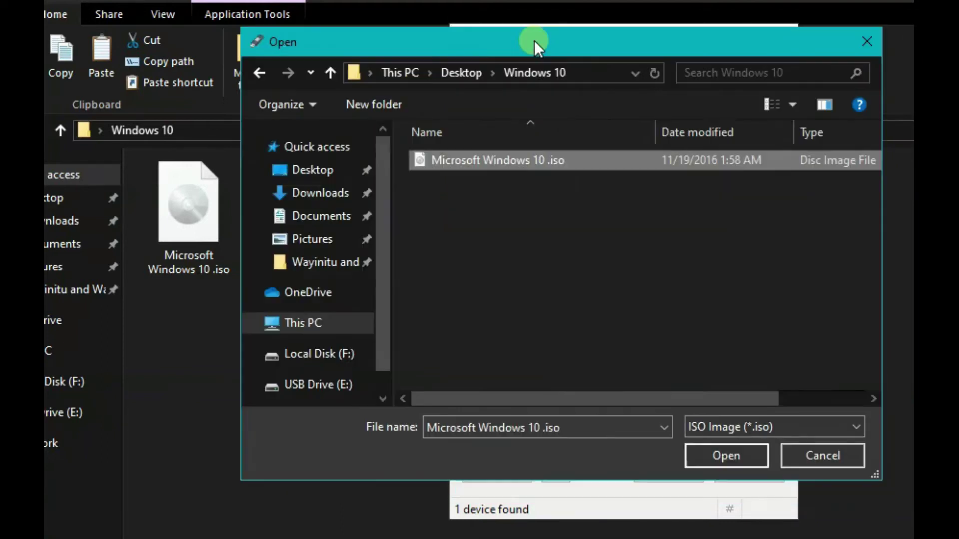
left_click(724, 452)
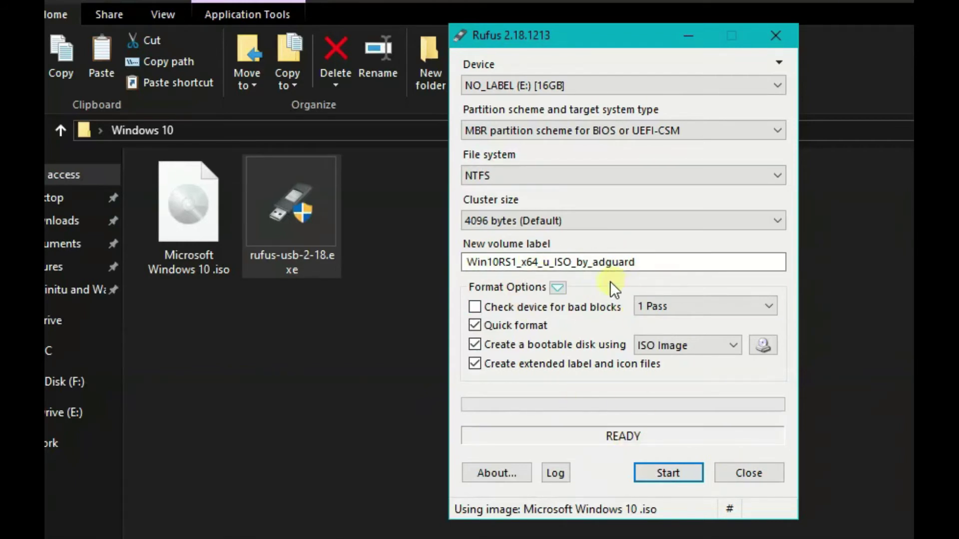
- Write the ISO to the 16GB drive, accepting the data-erase warning, then close Rufus
left_click(675, 475)
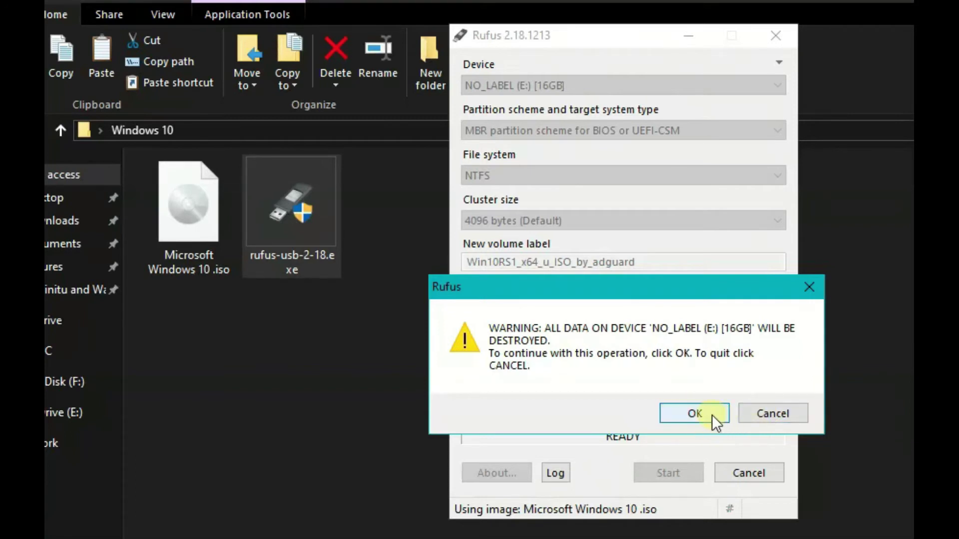
left_click(755, 415)
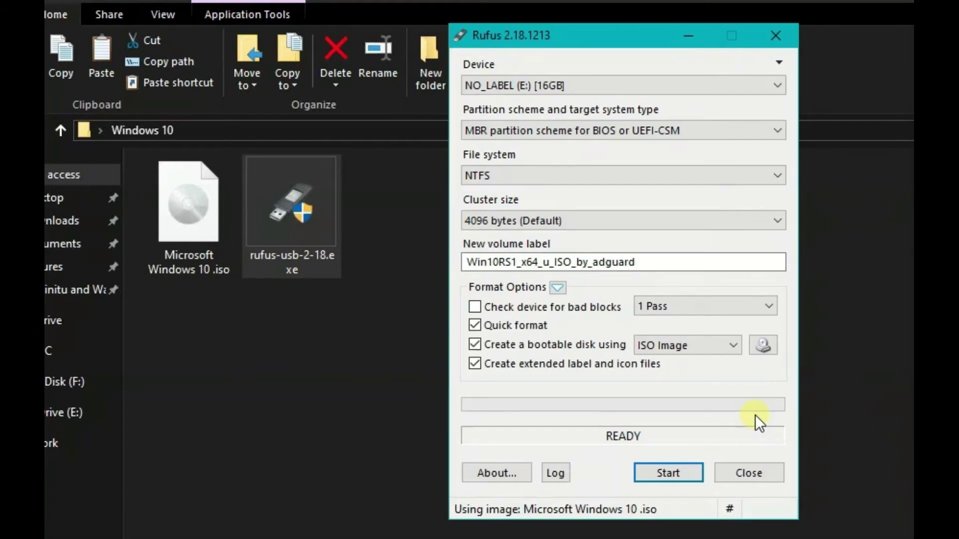
left_click(755, 474)
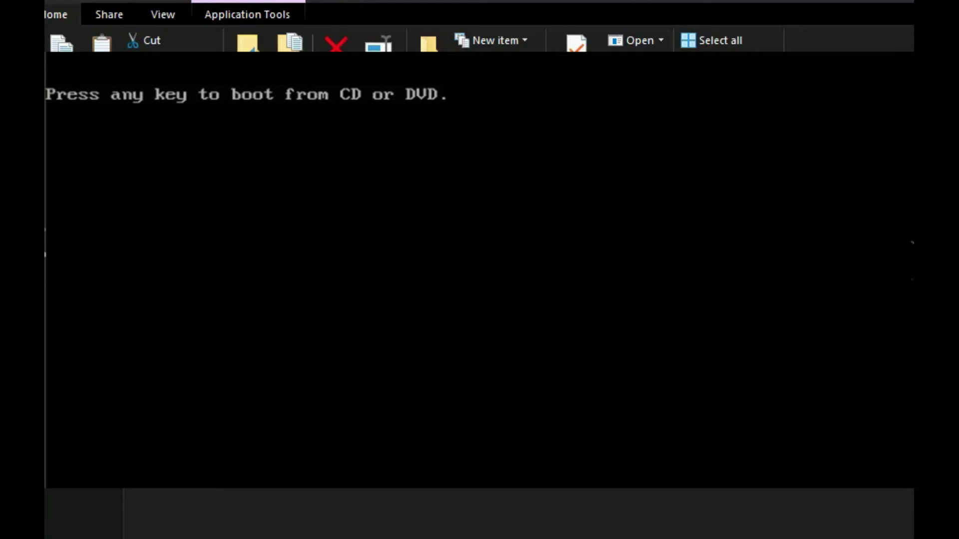
- Boot from the installation media at the 'Press any key to boot from CD or DVD' prompt
key("Return")
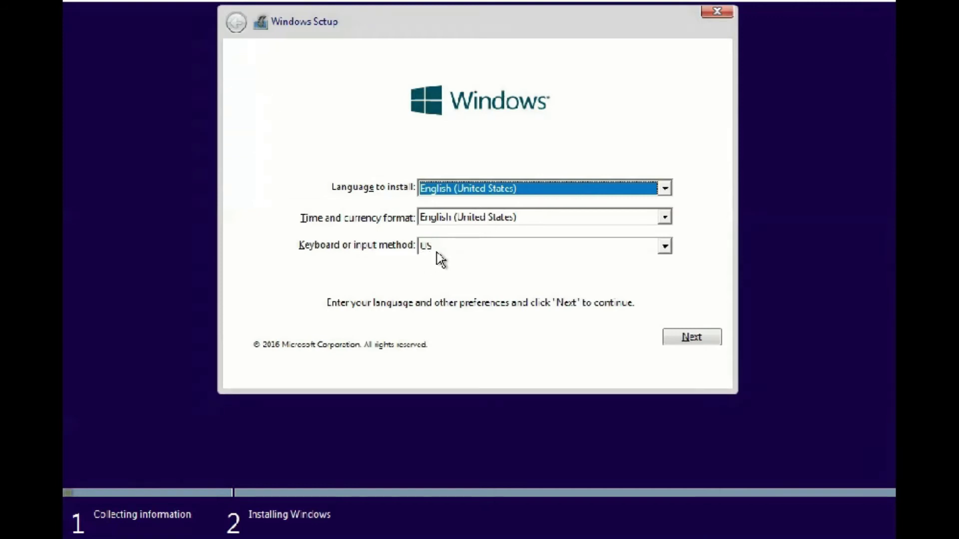
- Keep English (United States) settings and install Windows 10 Enterprise 2016 LTSB as the edition
left_click(703, 338)
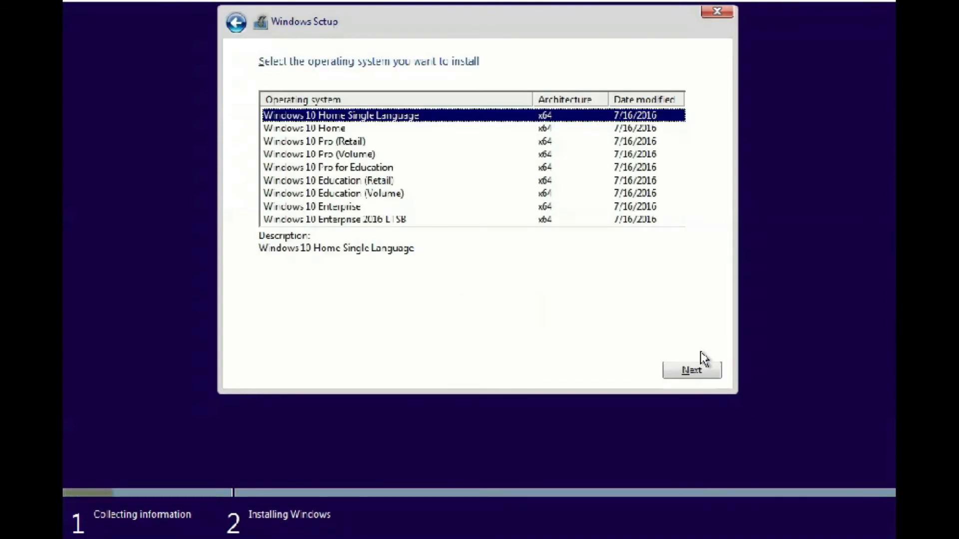
left_click(463, 225)
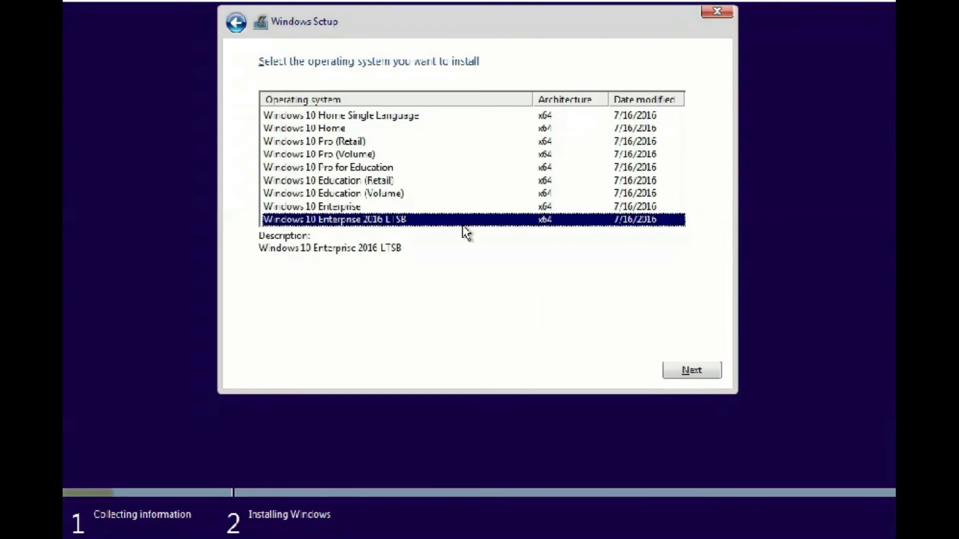
key("Up")
key("Up")
key("Up")
key("Up")
key("Up")
key("Up")
key("Up")
key("Up")
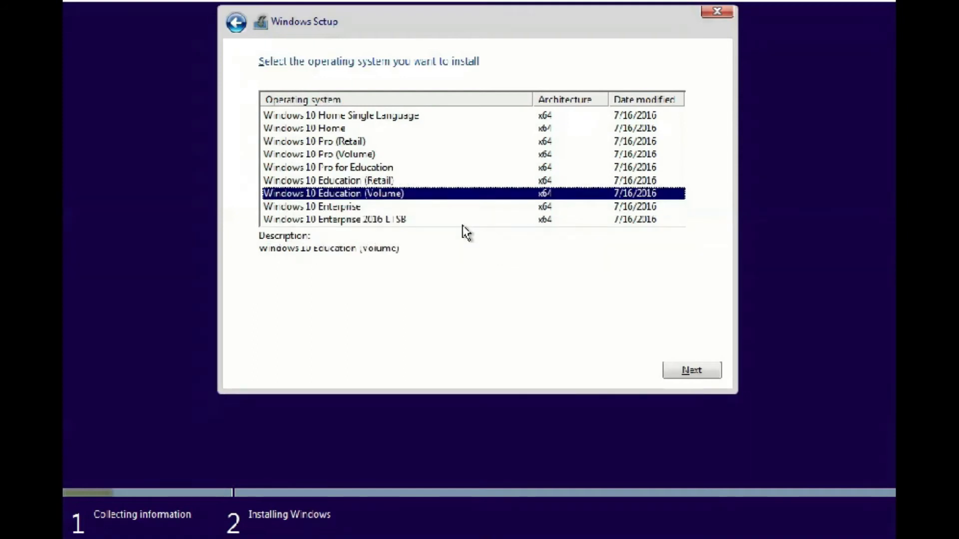
key("Down")
key("Down")
key("Down")
key("Down")
key("Down")
key("Down")
key("Down")
key("Down")
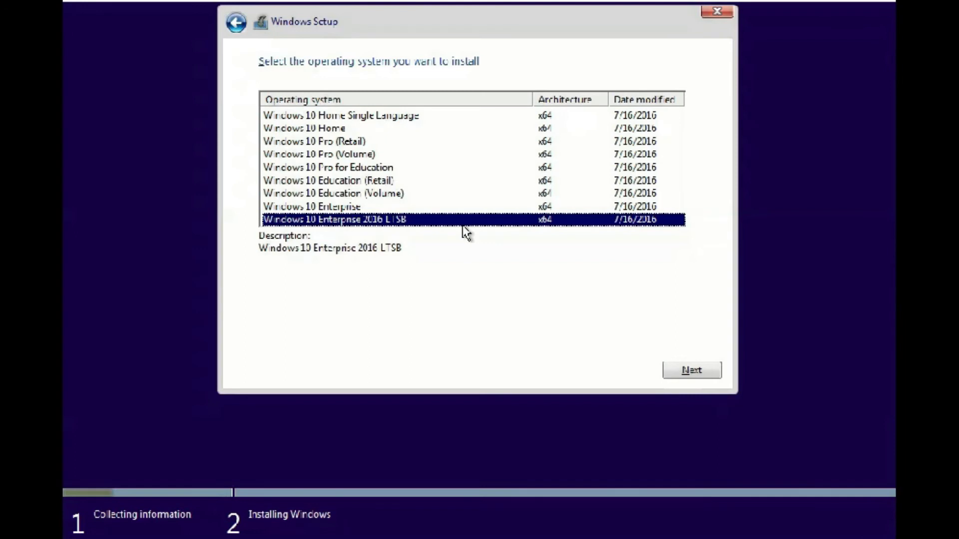
left_click(681, 373)
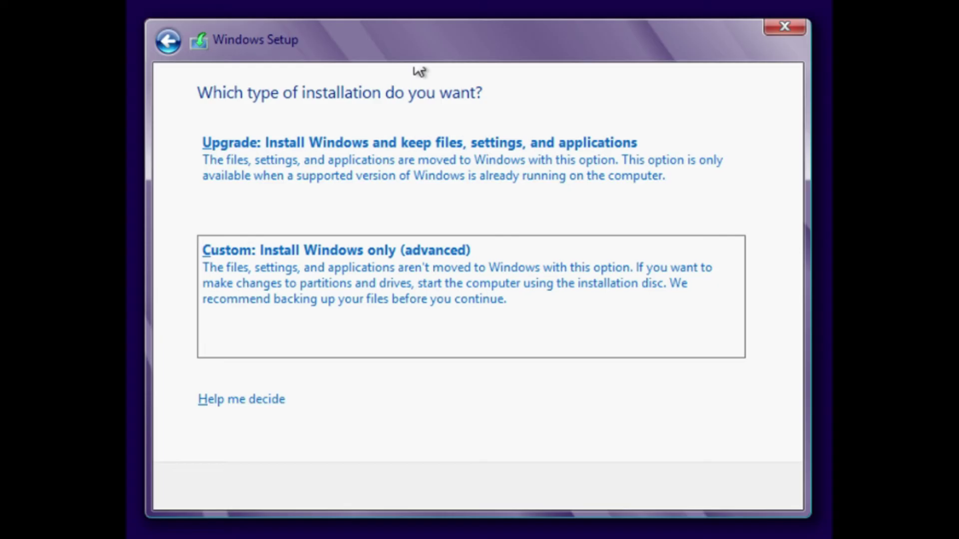
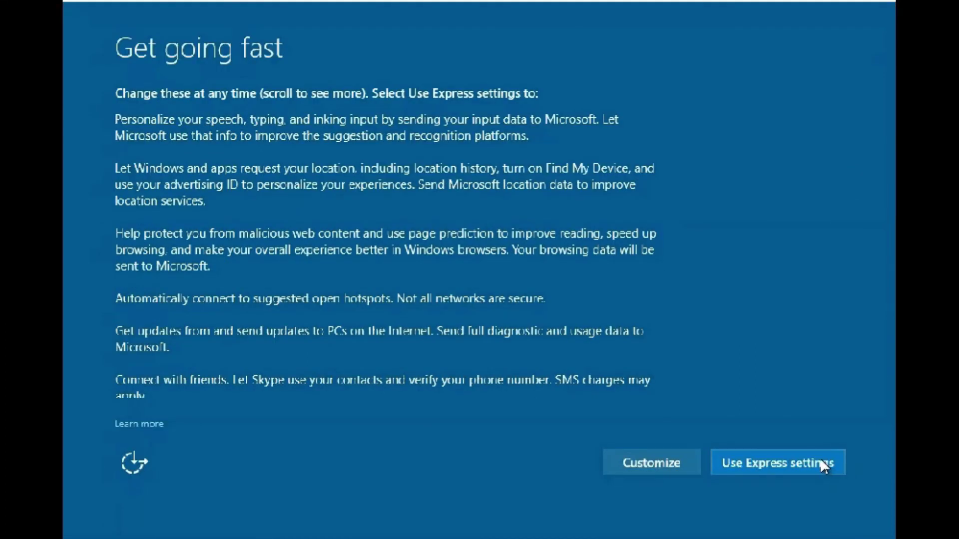
- Choose Use Express settings on the Get going fast page
left_click(822, 465)
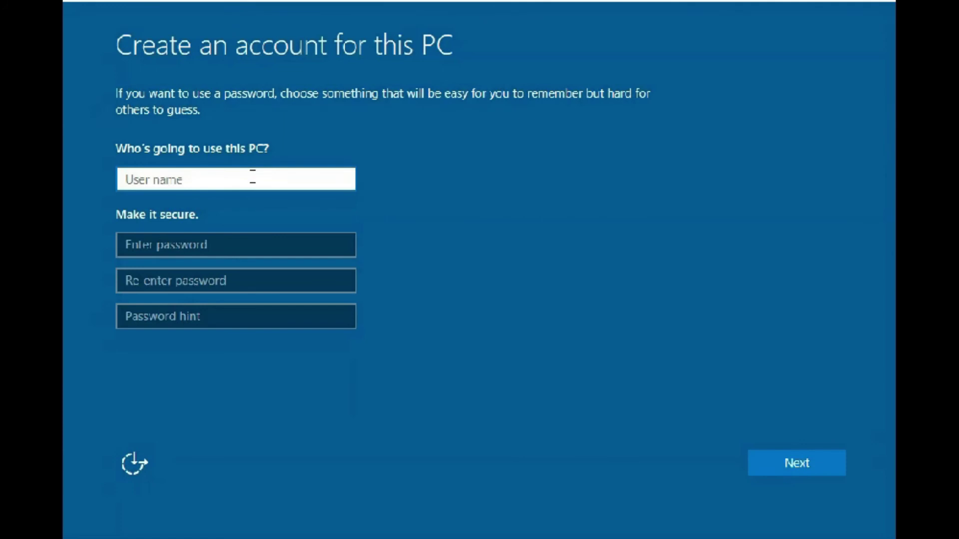
- Enter a user name and a three-character password, then re-enter the password
type("oro-")
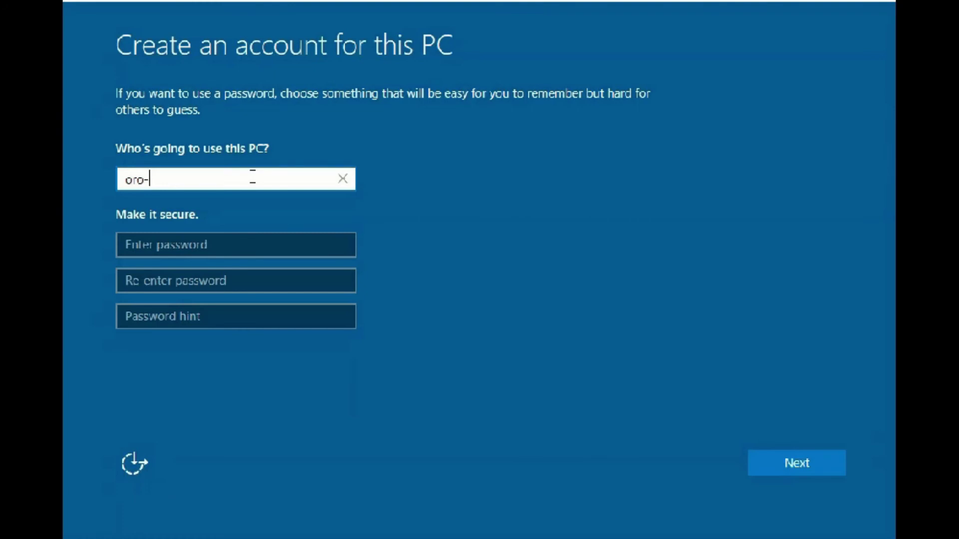
type("technology")
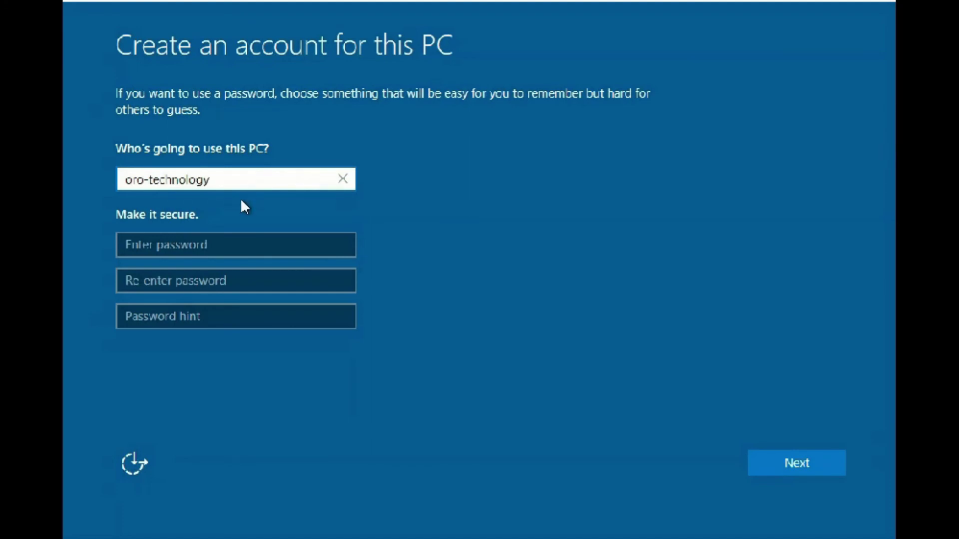
left_click(236, 240)
type("o••")
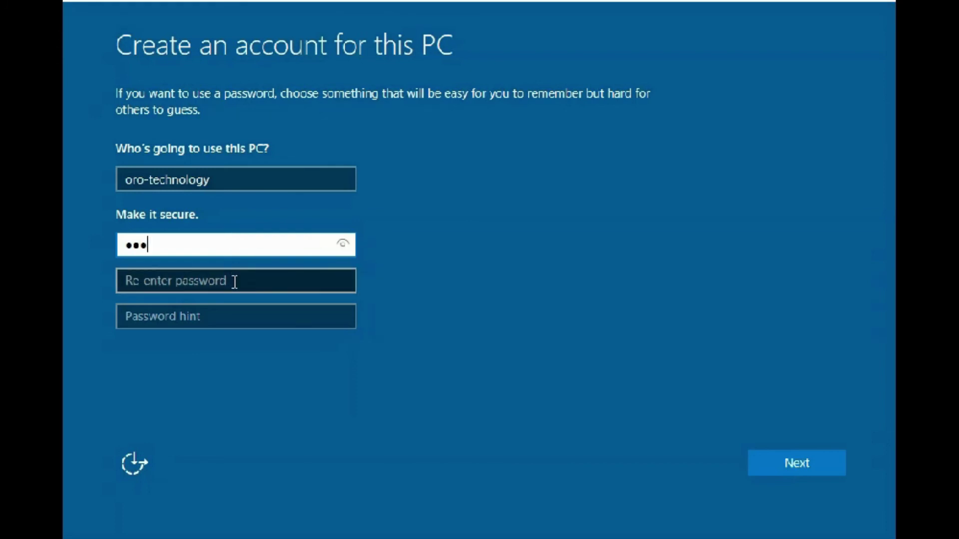
left_click(234, 281)
type("•••")
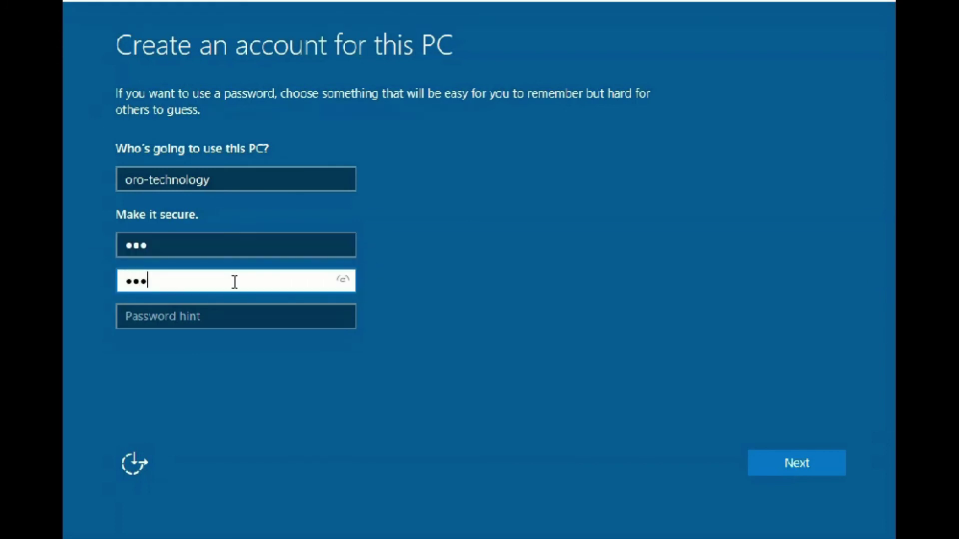
- Add a password hint and submit the local account details
left_click(234, 315)
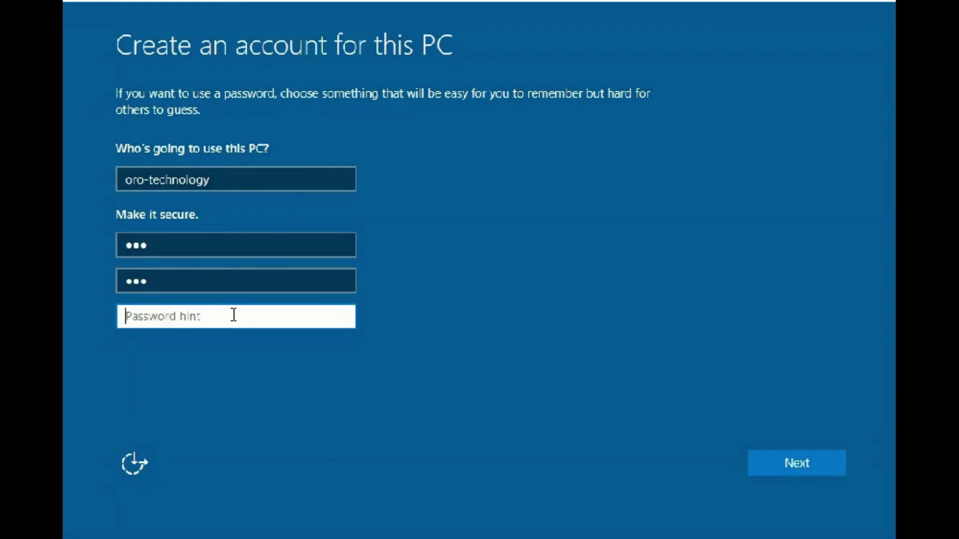
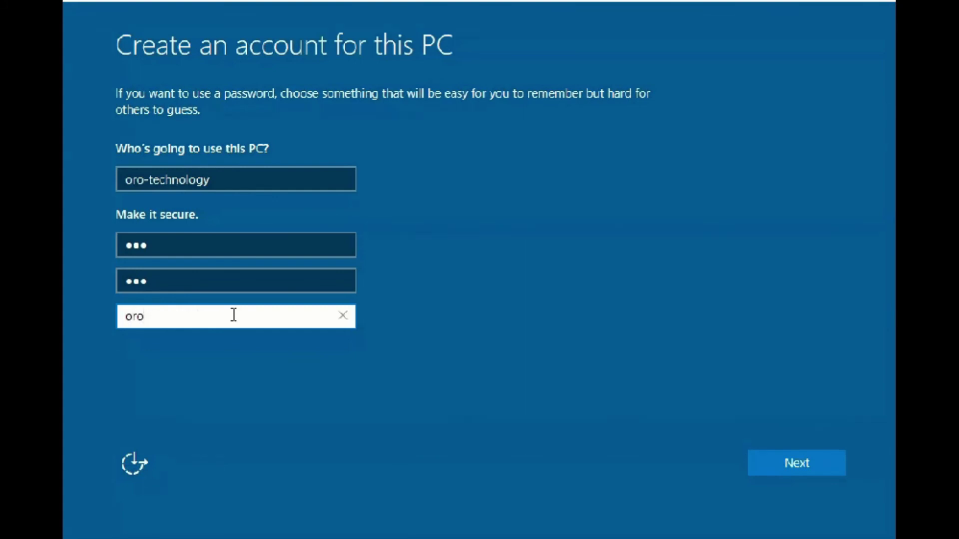
left_click(775, 466)
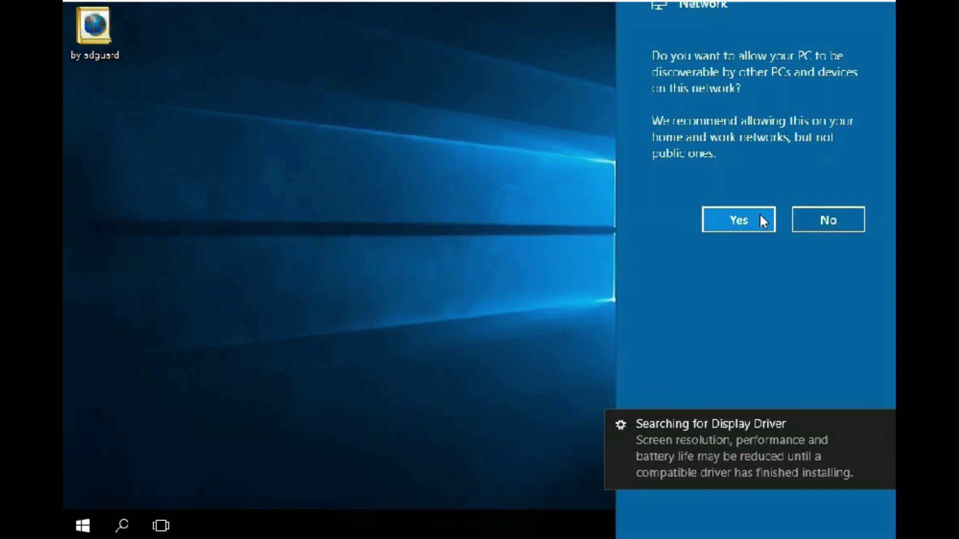
- Allow the PC to be discoverable on the network, then refresh the desktop
left_click(755, 223)
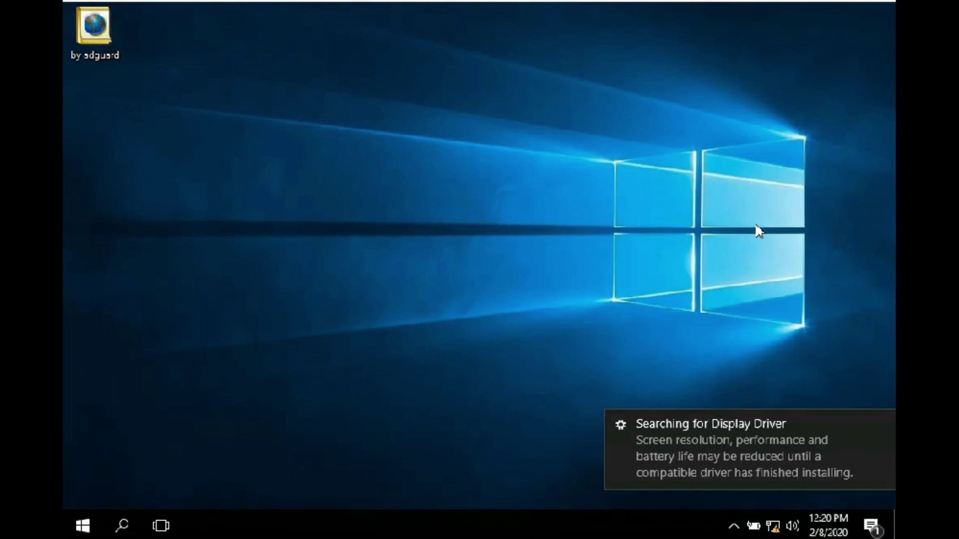
right_click(724, 214)
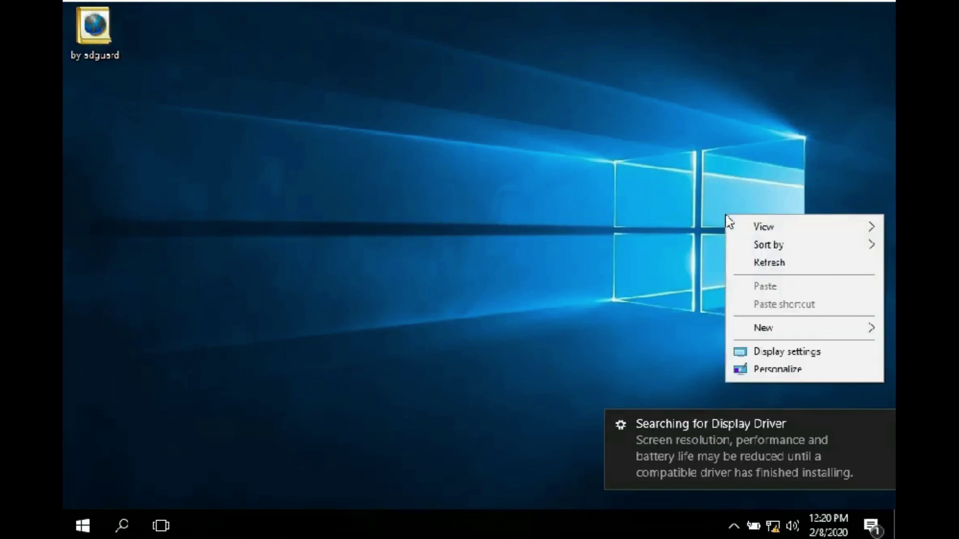
left_click(750, 265)
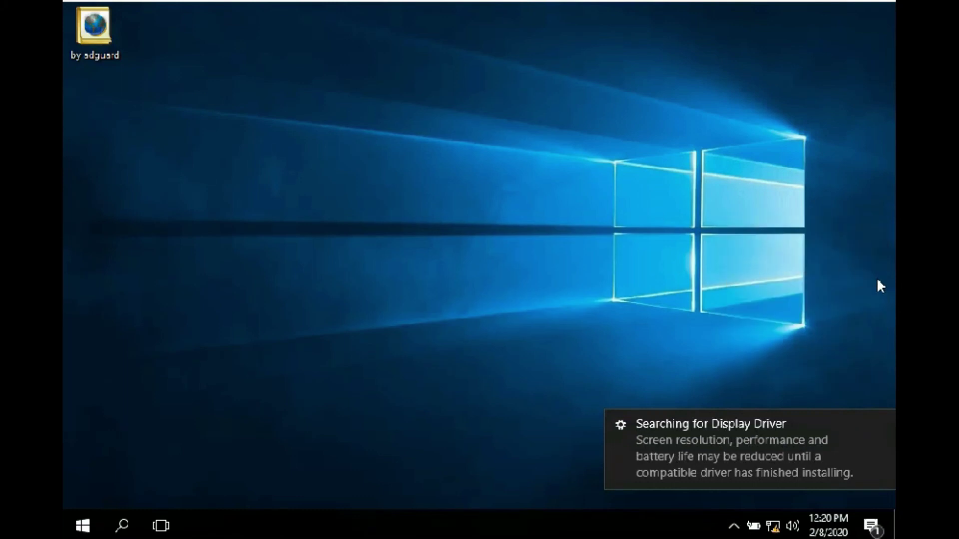